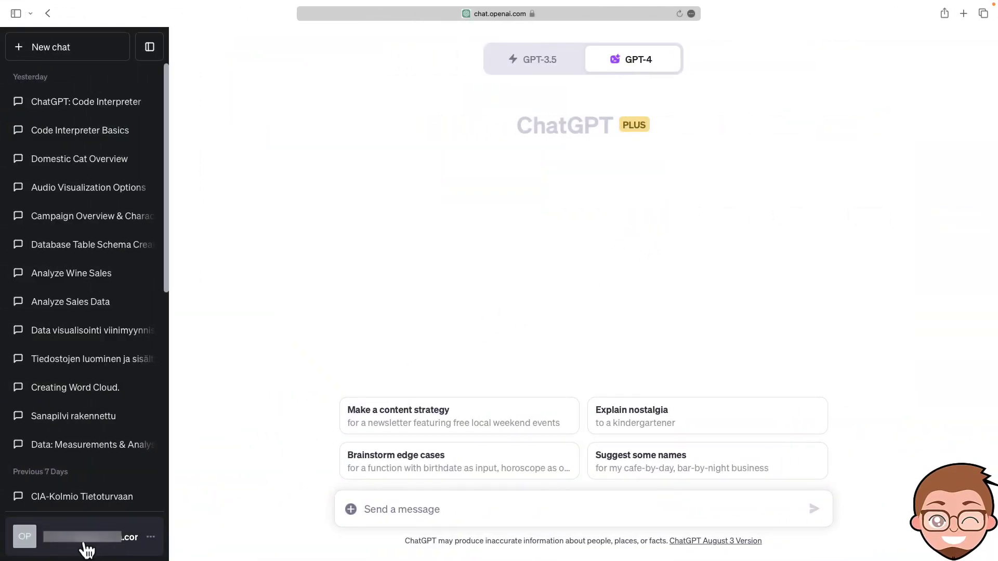
Step: Check that Code interpreter is enabled in settings and leave the model set to GPT-4
{"action": "left_click", "coordinate": [73, 548]}
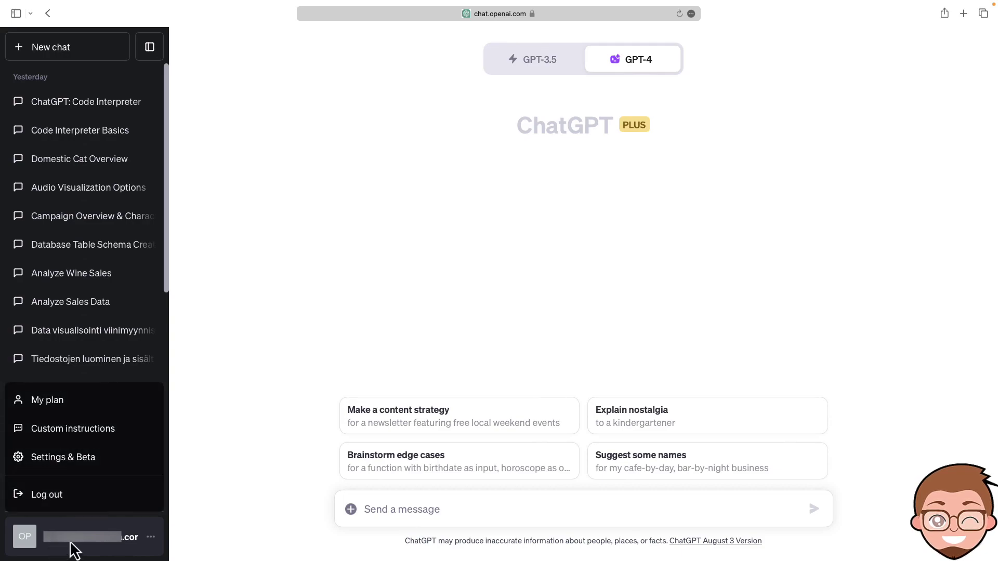
{"action": "left_click", "coordinate": [79, 462]}
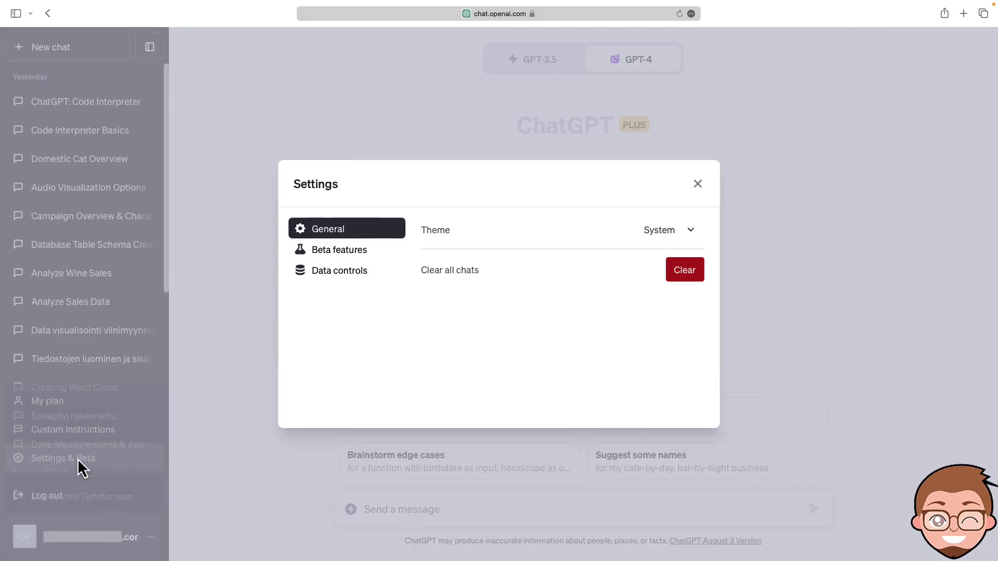
{"action": "left_click", "coordinate": [364, 252]}
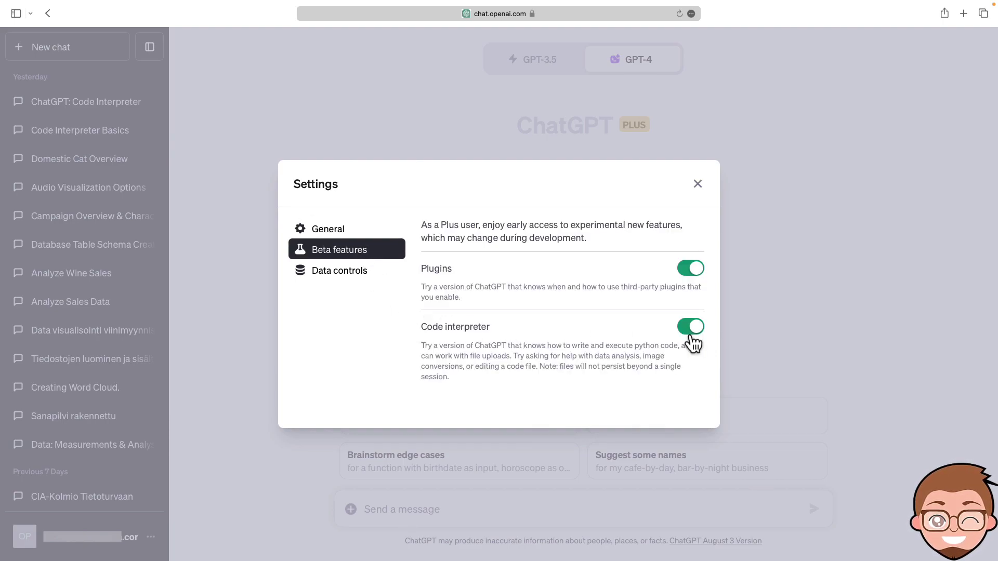
{"action": "left_click", "coordinate": [698, 185]}
{"action": "mouse_move", "coordinate": [633, 59]}
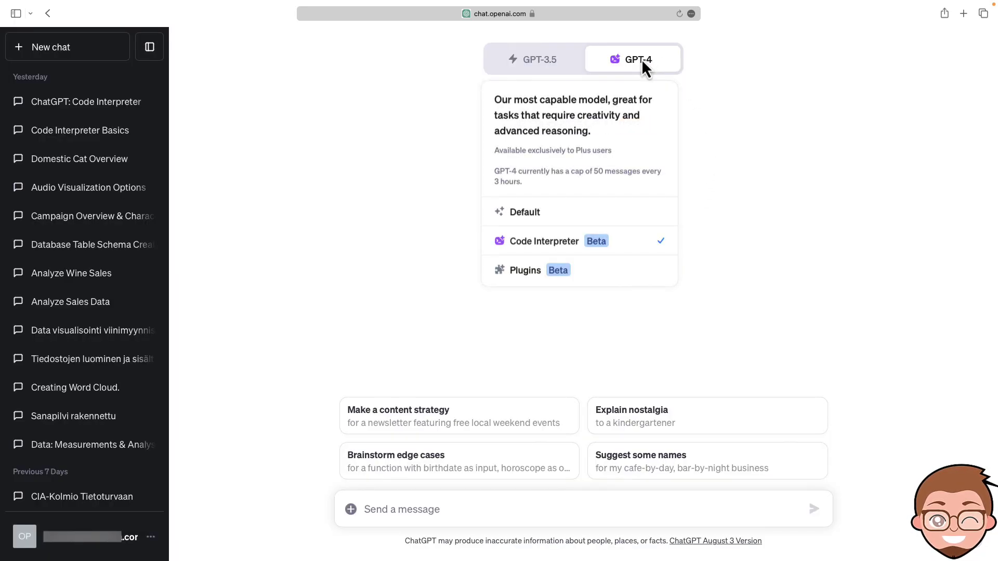
{"action": "left_click", "coordinate": [536, 60]}
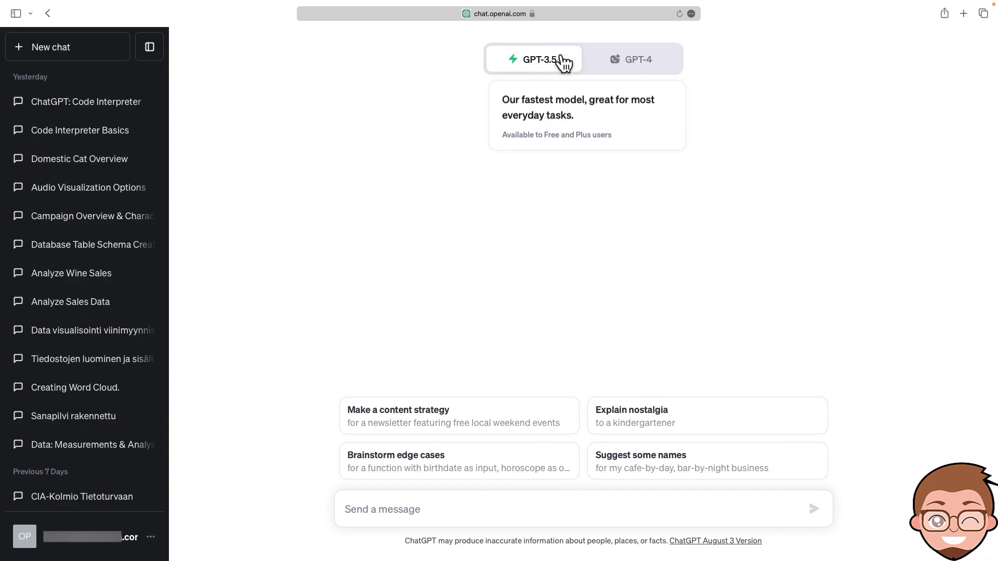
{"action": "left_click", "coordinate": [626, 60]}
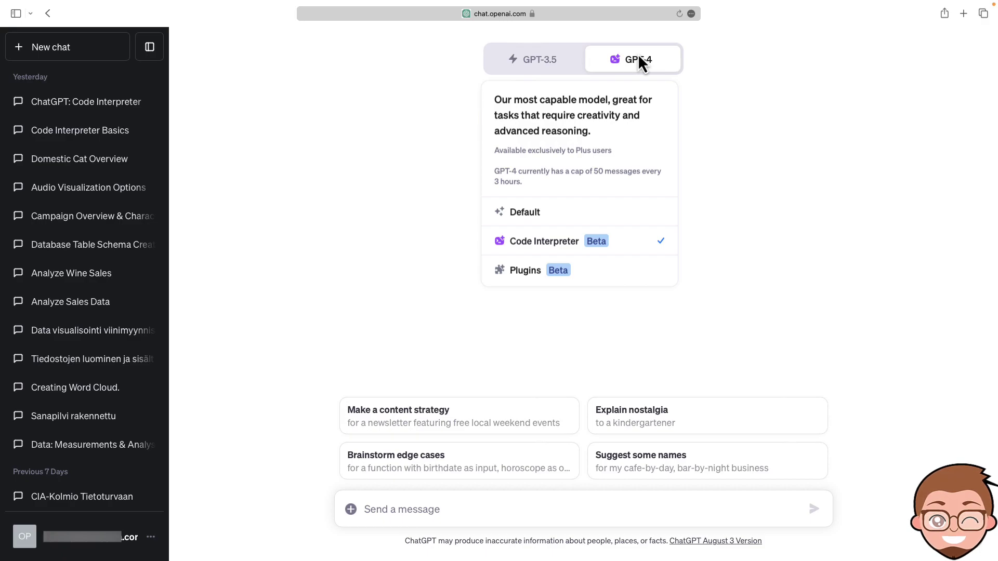
Step: Upload Wines.xlsx as an attachment to the new GPT-4 message
{"action": "left_click", "coordinate": [350, 512]}
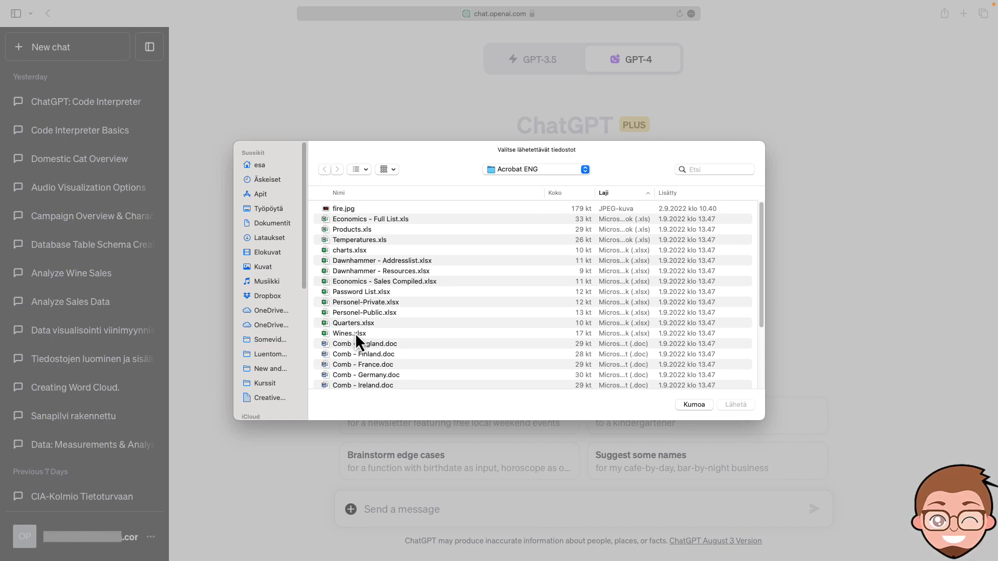
{"action": "left_click", "coordinate": [346, 336]}
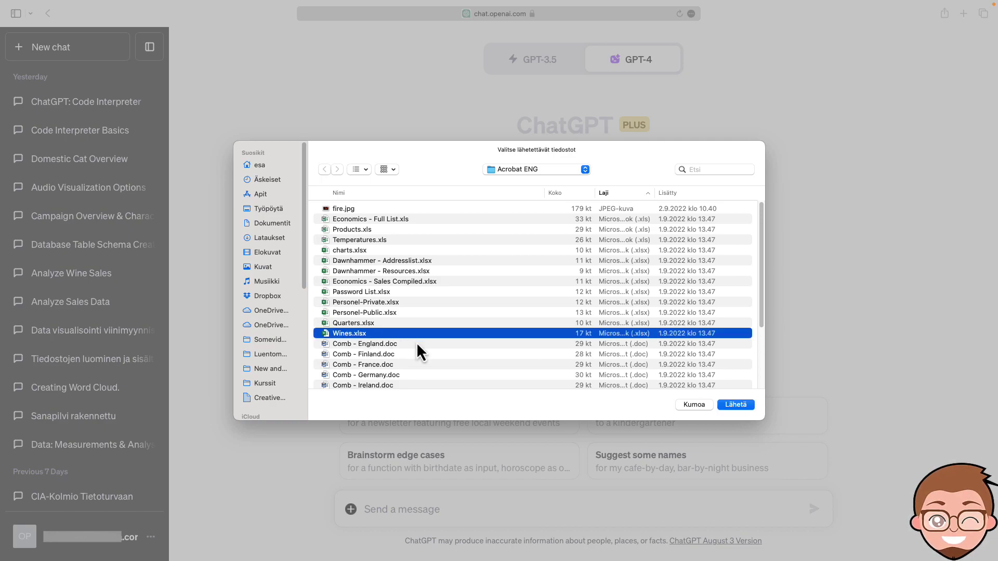
{"action": "left_click", "coordinate": [749, 406]}
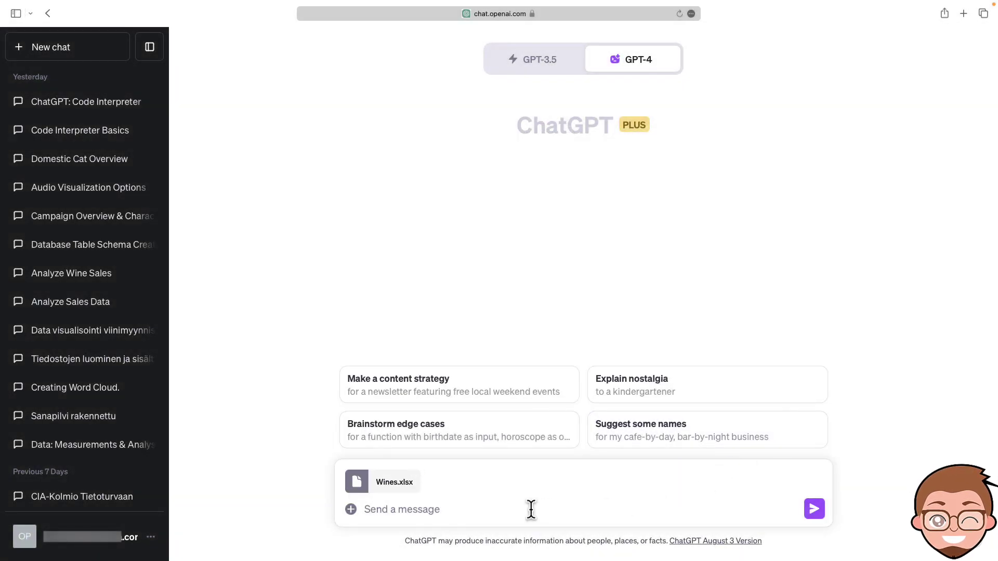
{"action": "left_click", "coordinate": [404, 512]}
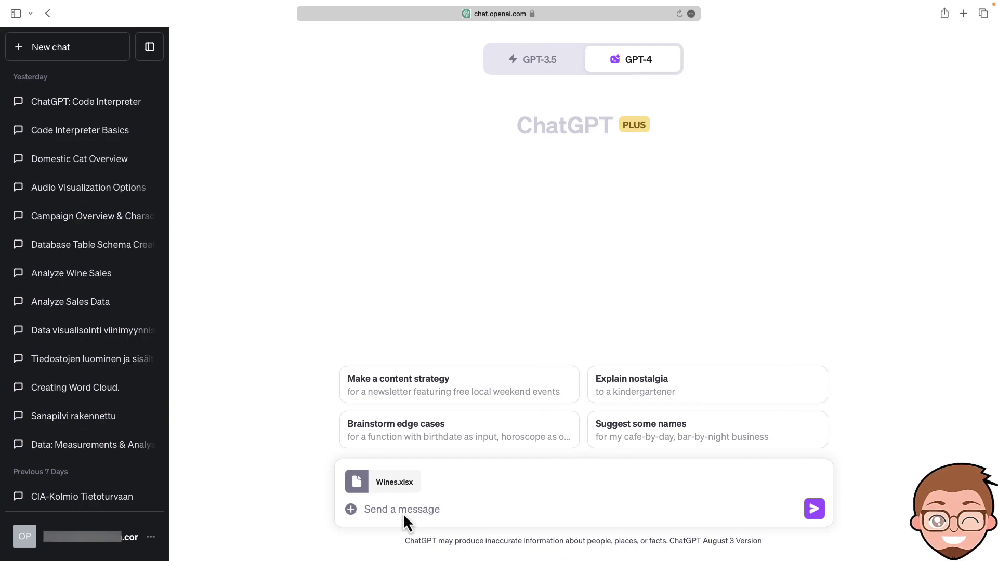
Step: Send Wines.xlsx with 'Analysoi tämä', then review and re-hide the analysis code
{"action": "type", "text": "Analysoi tämä"}
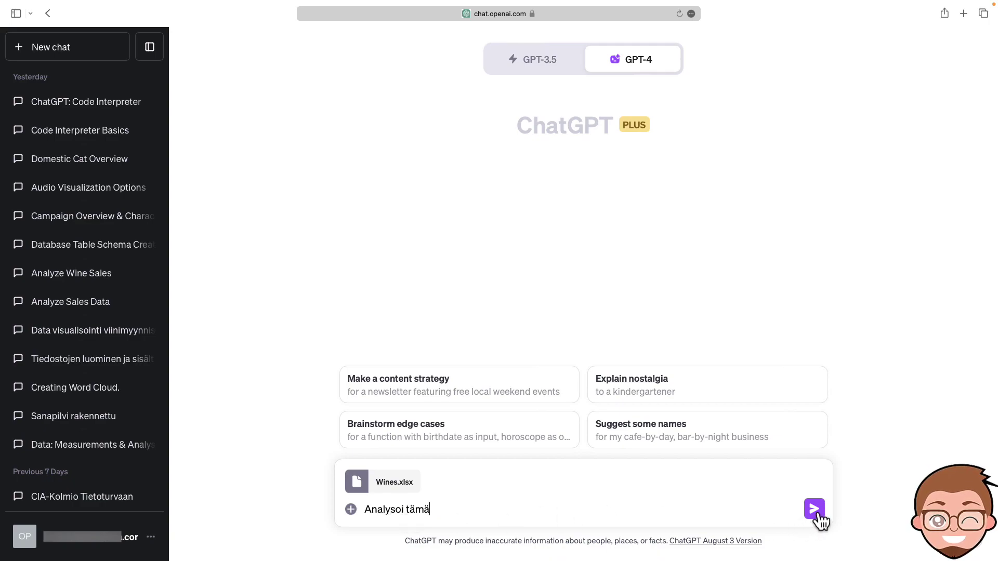
{"action": "left_click", "coordinate": [814, 510]}
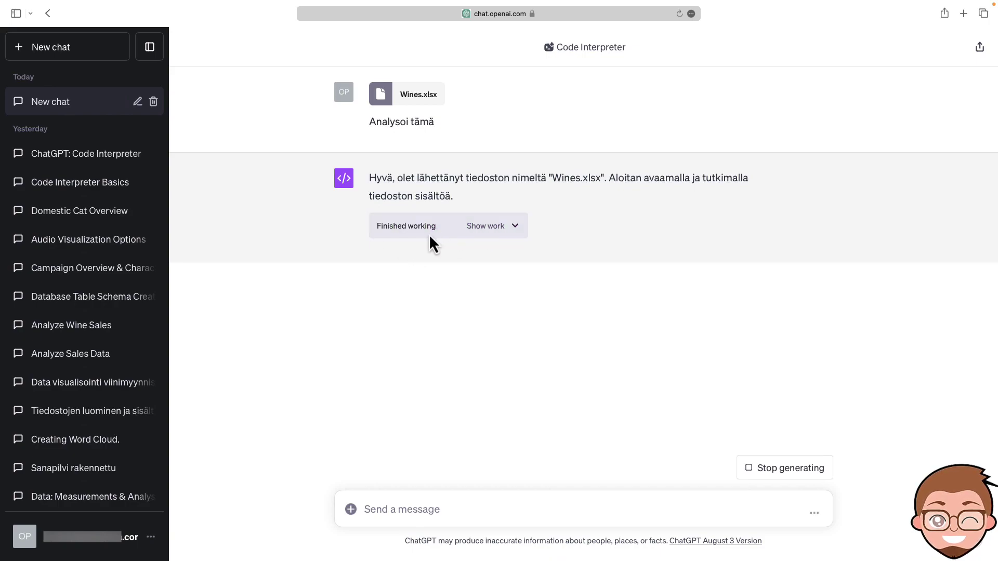
{"action": "left_click", "coordinate": [514, 225]}
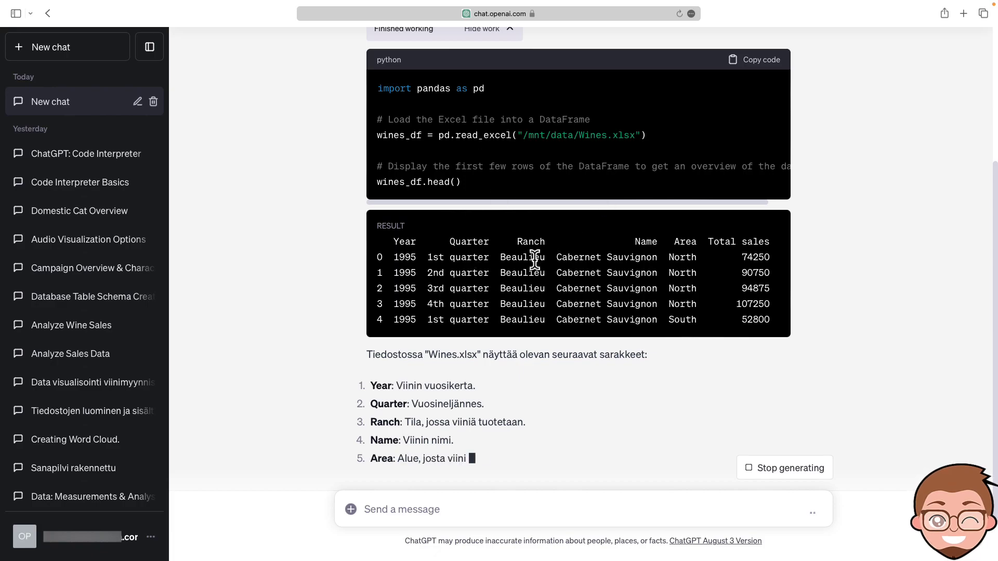
{"action": "scroll", "coordinate": [515, 230], "scroll_direction": "up", "scroll_amount": 1}
{"action": "scroll", "coordinate": [516, 230], "scroll_direction": "up", "scroll_amount": 3}
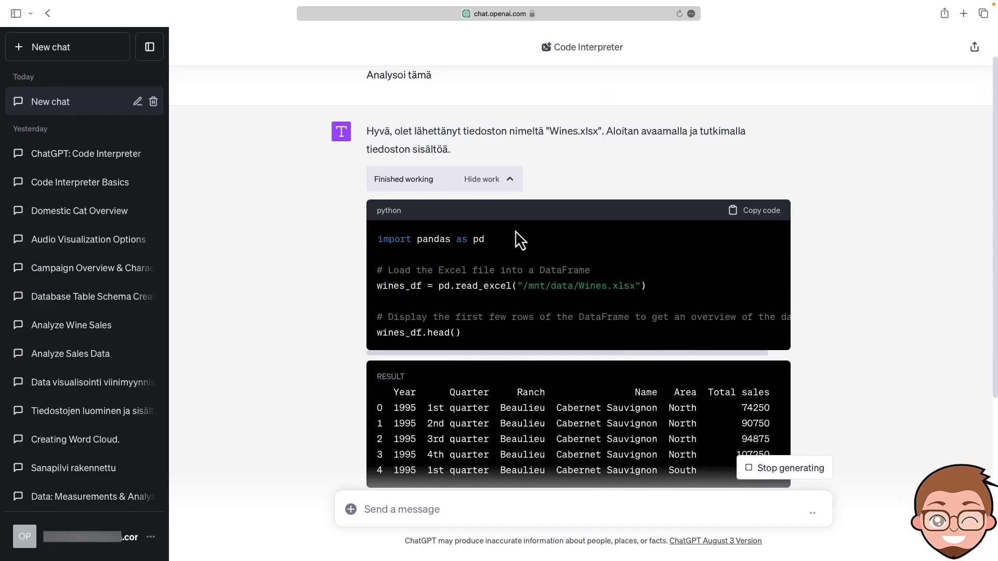
{"action": "left_click", "coordinate": [509, 183]}
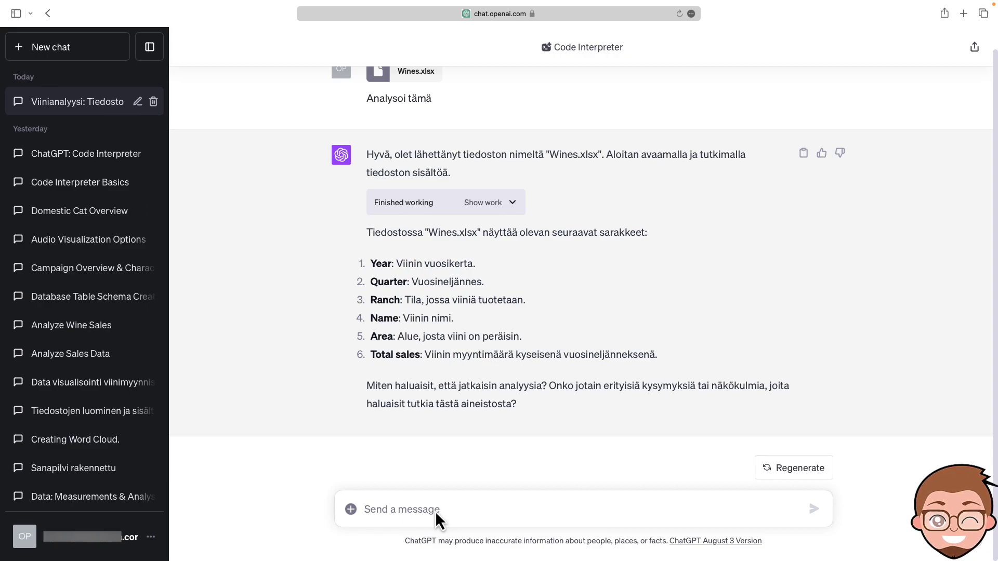
Step: Request a chart of wine sales split by Ranch and Name, then review the 'Total Sales by Ranch and Wine Name' chart
{"action": "type", "text": "Tee kaavio josta ilmenee viinin myynti jaettuna Ranch ja Name perusteella."}
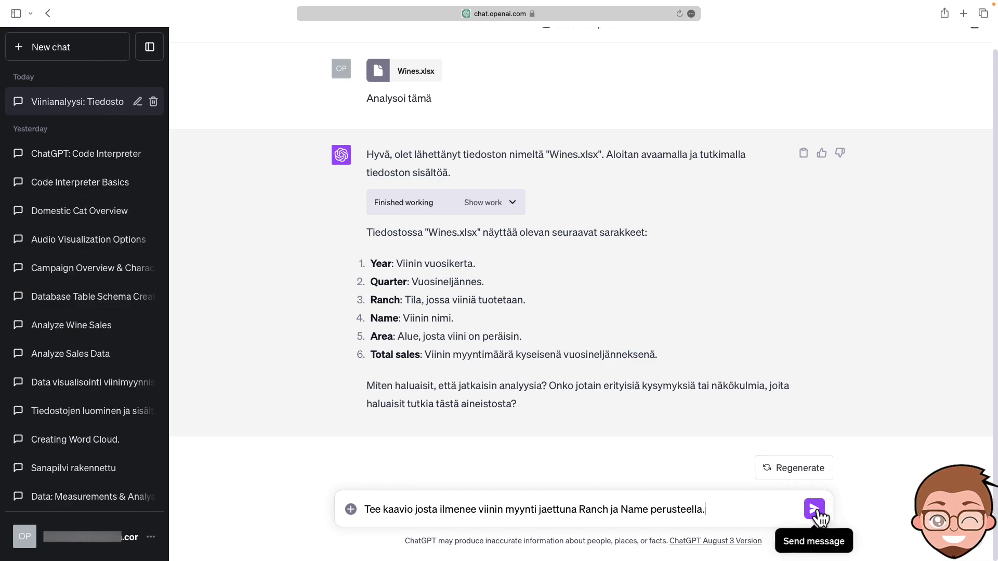
{"action": "left_click", "coordinate": [815, 510]}
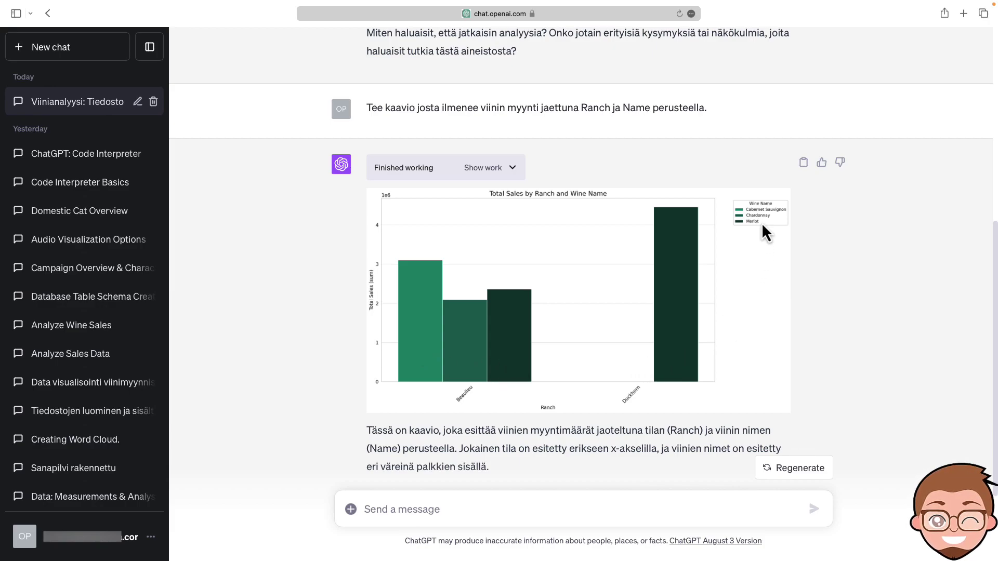
{"action": "scroll", "coordinate": [779, 335], "scroll_direction": "down", "scroll_amount": 2}
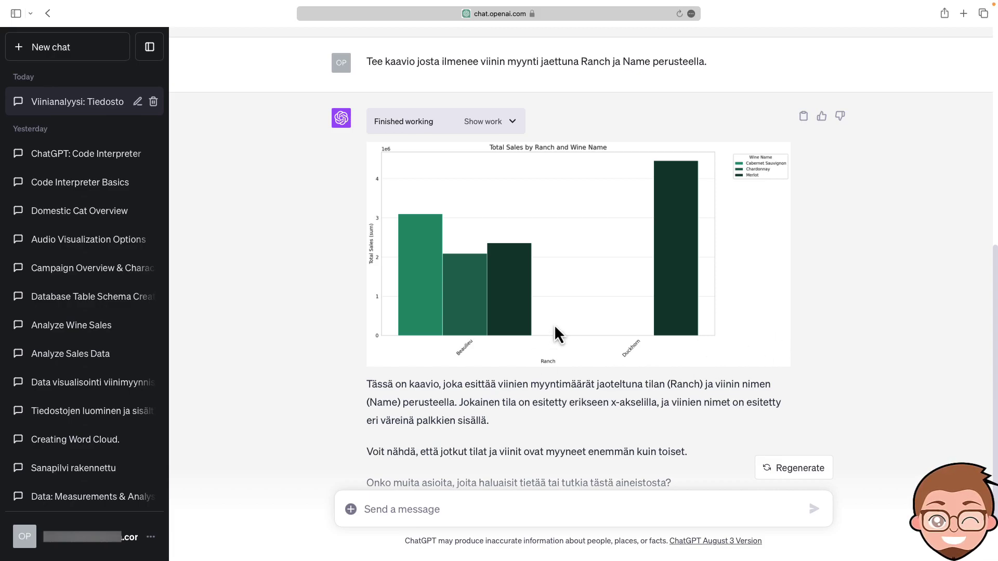
{"action": "scroll", "coordinate": [554, 324], "scroll_direction": "down", "scroll_amount": 3}
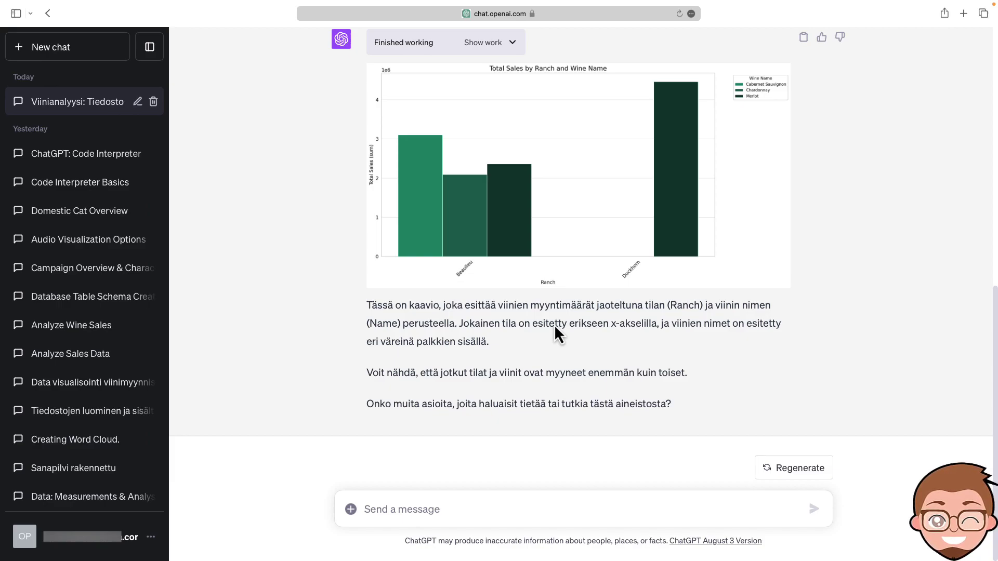
{"action": "scroll", "coordinate": [555, 328], "scroll_direction": "up", "scroll_amount": 15}
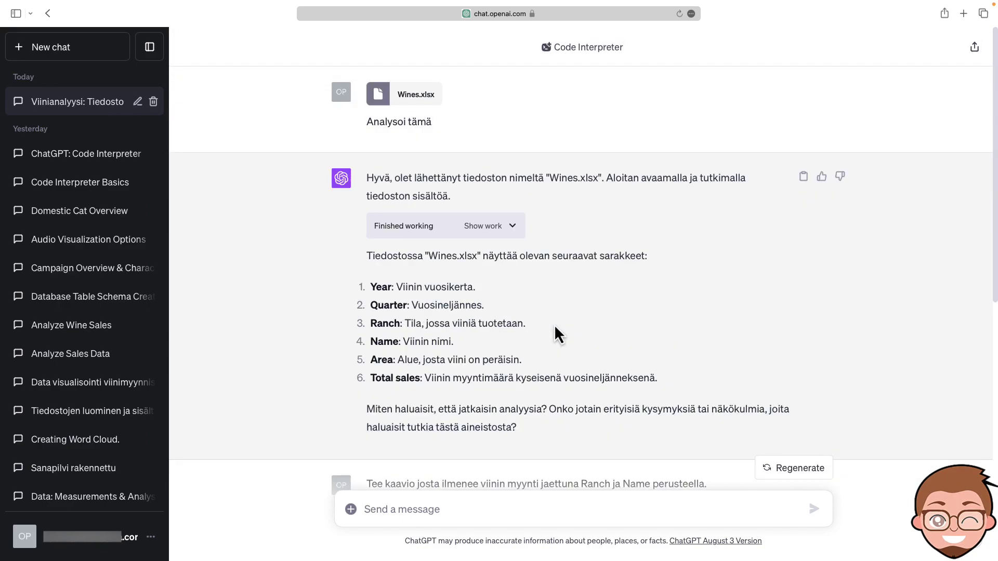
{"action": "scroll", "coordinate": [554, 324], "scroll_direction": "down", "scroll_amount": 3}
{"action": "scroll", "coordinate": [554, 325], "scroll_direction": "down", "scroll_amount": 10}
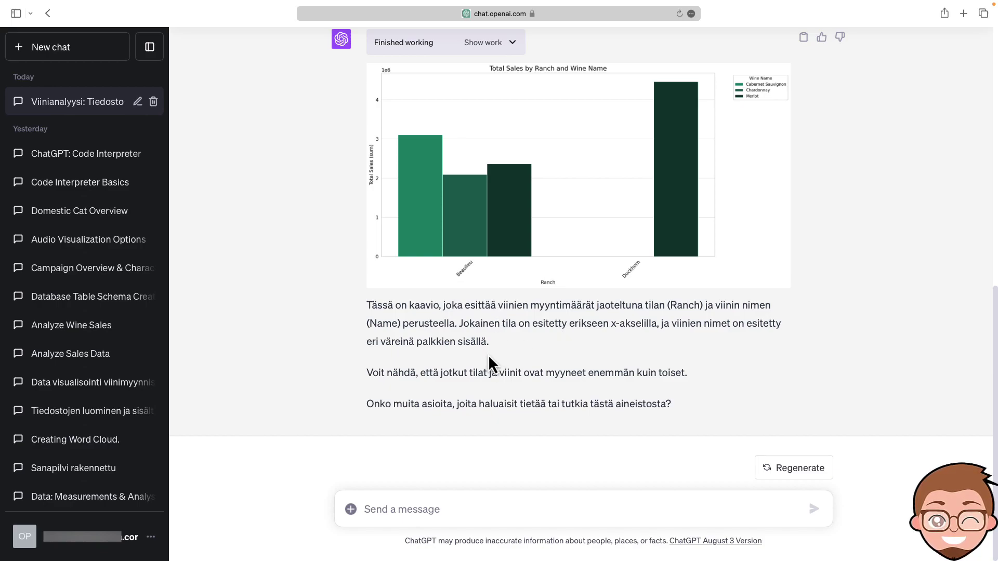
{"action": "scroll", "coordinate": [488, 354], "scroll_direction": "up", "scroll_amount": 15}
{"action": "scroll", "coordinate": [488, 355], "scroll_direction": "down", "scroll_amount": 10}
{"action": "scroll", "coordinate": [488, 355], "scroll_direction": "down", "scroll_amount": 5}
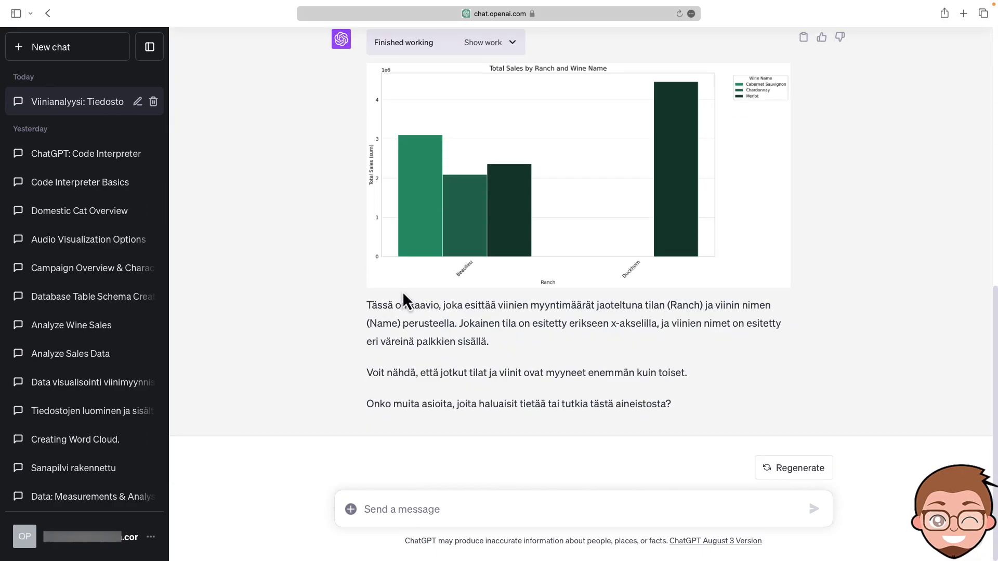
Step: In a new chat, send Lands of the Runes.docx with a request to summarise its fantasy world
{"action": "left_click", "coordinate": [54, 64]}
{"action": "type", "text": "Kerrotko yhteenvedon tästä fantasiamaailmasta"}
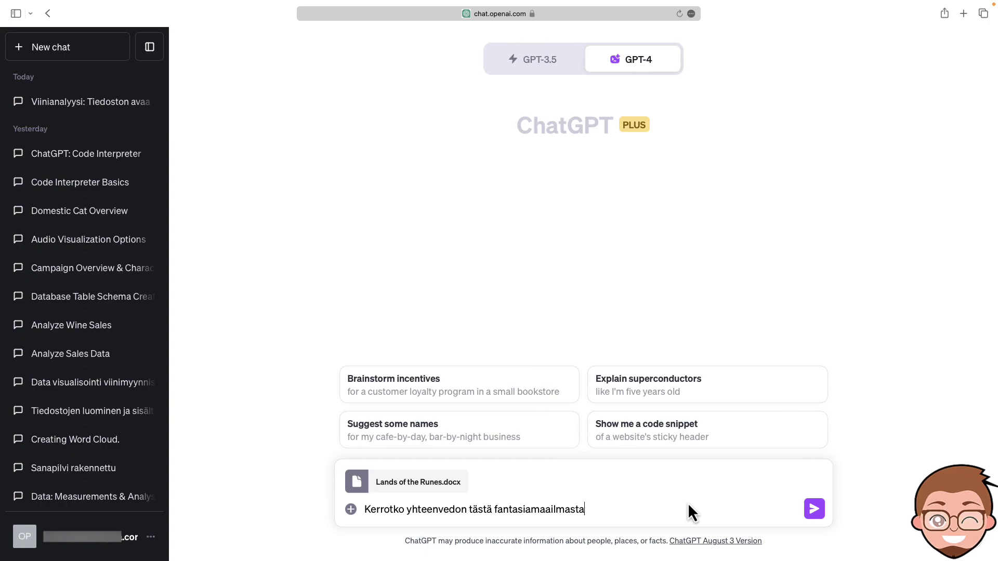
{"action": "left_click", "coordinate": [807, 509]}
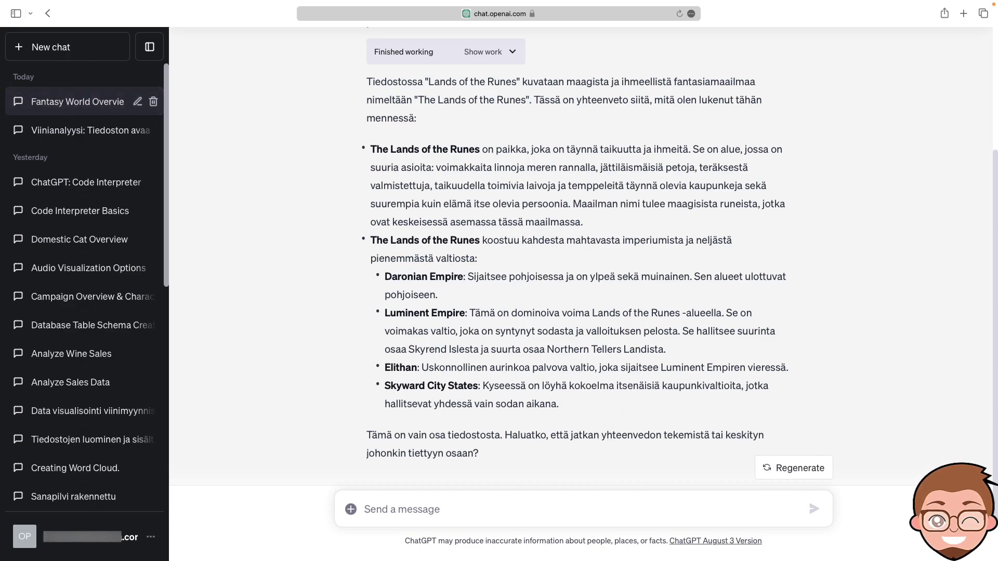
Step: Request a 10-slide presentation on the fantasy world and download Lands_of_the_Runes_Presentation
{"action": "left_click", "coordinate": [470, 510]}
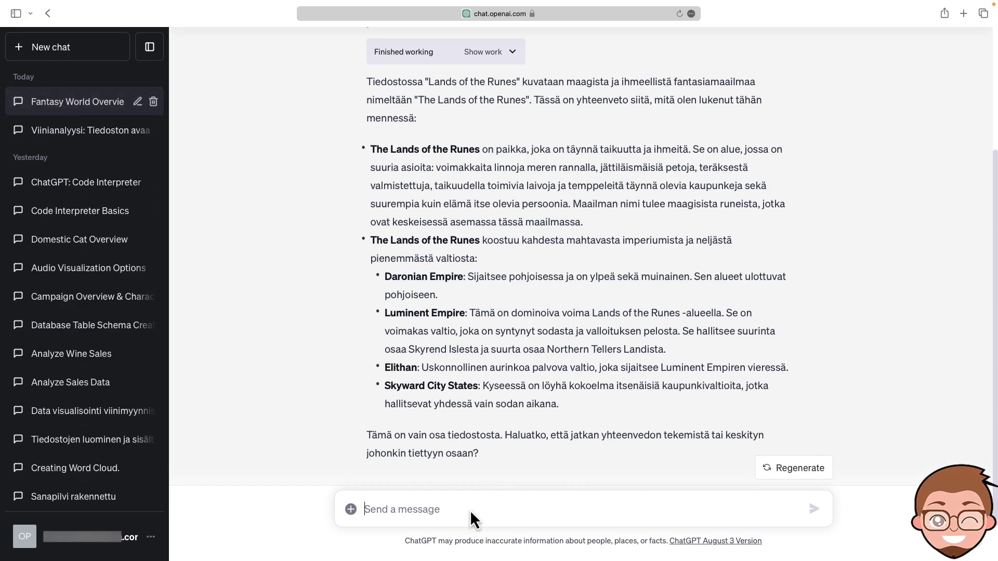
{"action": "type", "text": "Luo PowerPoint-esityksen sisältö tämän maailman tiedoista. Haluan kymmenen diaa, jotka käsittelevät erilaisia dokumentista löydettyjä aiheita."}
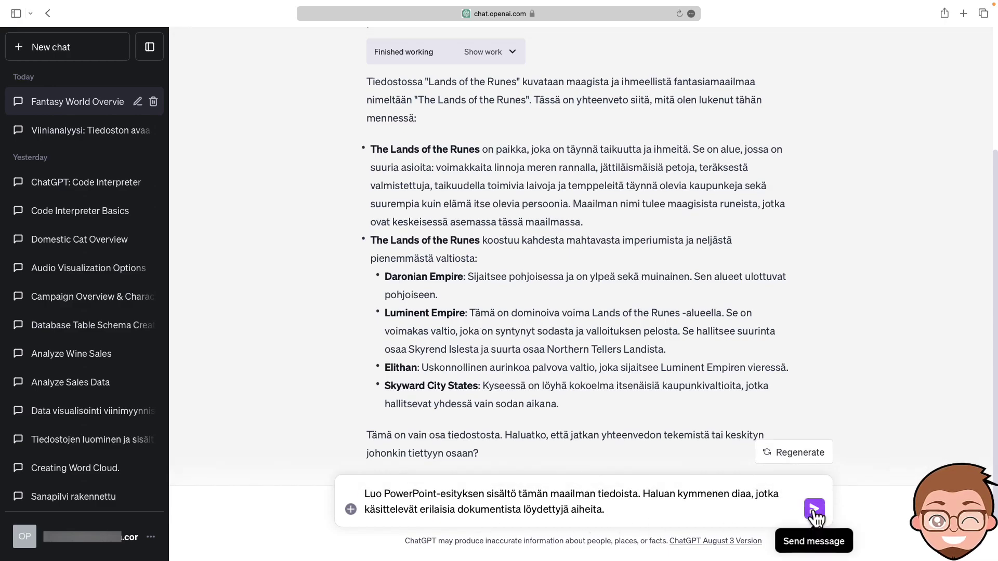
{"action": "left_click", "coordinate": [813, 510]}
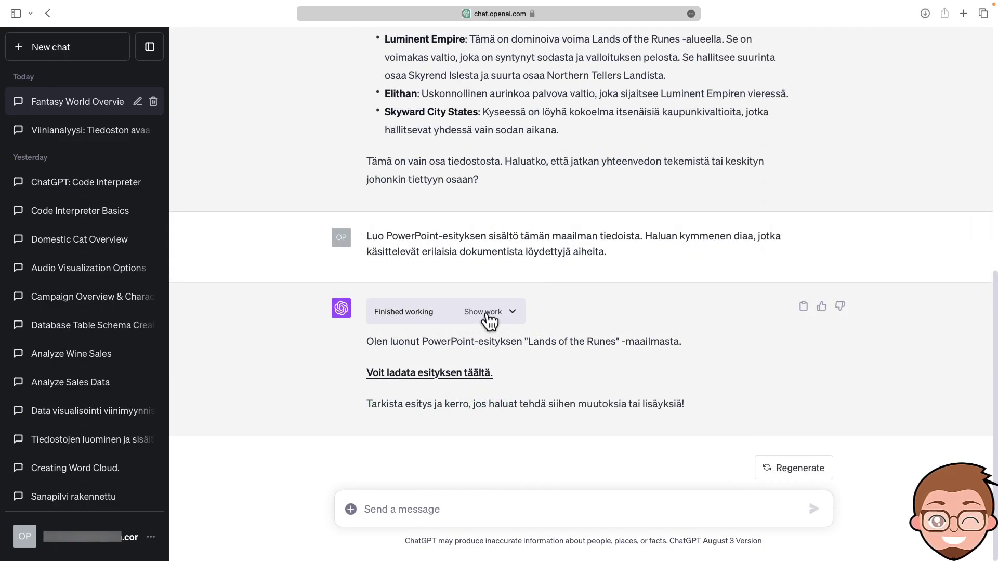
{"action": "left_click", "coordinate": [483, 375]}
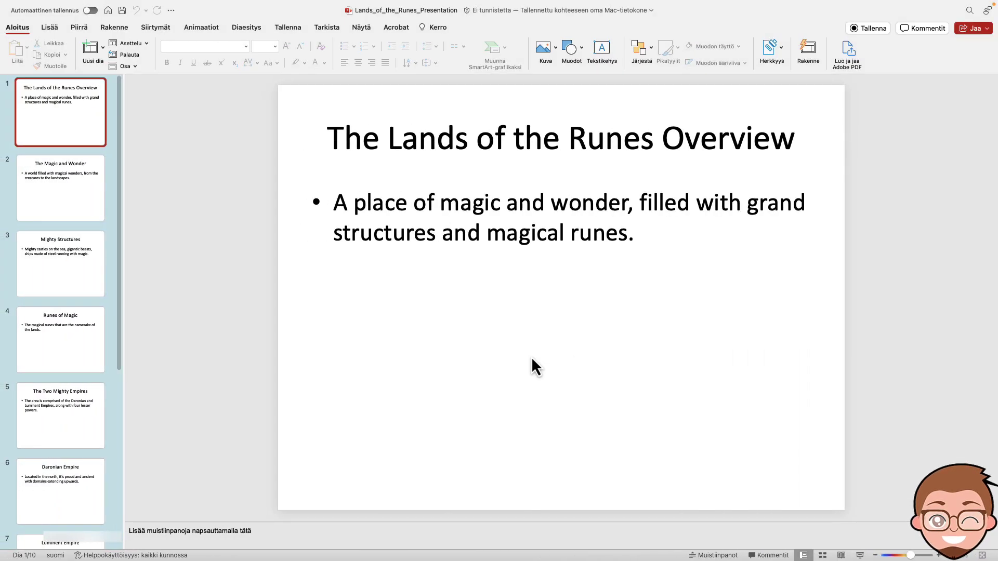
Step: Step through slides 2 to 10, from The Magic and Wonder to Conflicts and Alliances
{"action": "left_click", "coordinate": [69, 190]}
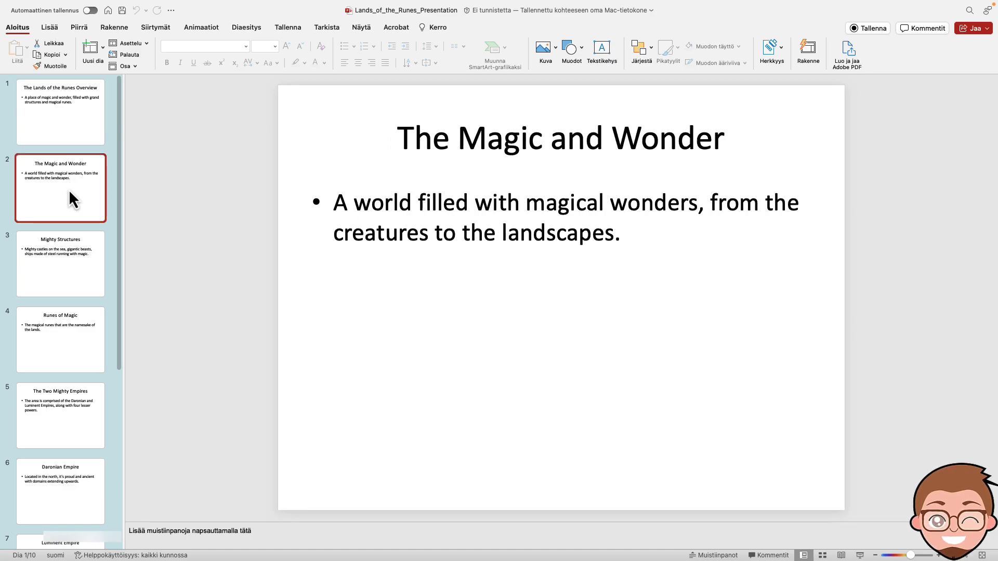
{"action": "left_click", "coordinate": [72, 278]}
{"action": "left_click", "coordinate": [60, 323]}
{"action": "scroll", "coordinate": [60, 323], "scroll_direction": "down", "scroll_amount": 2}
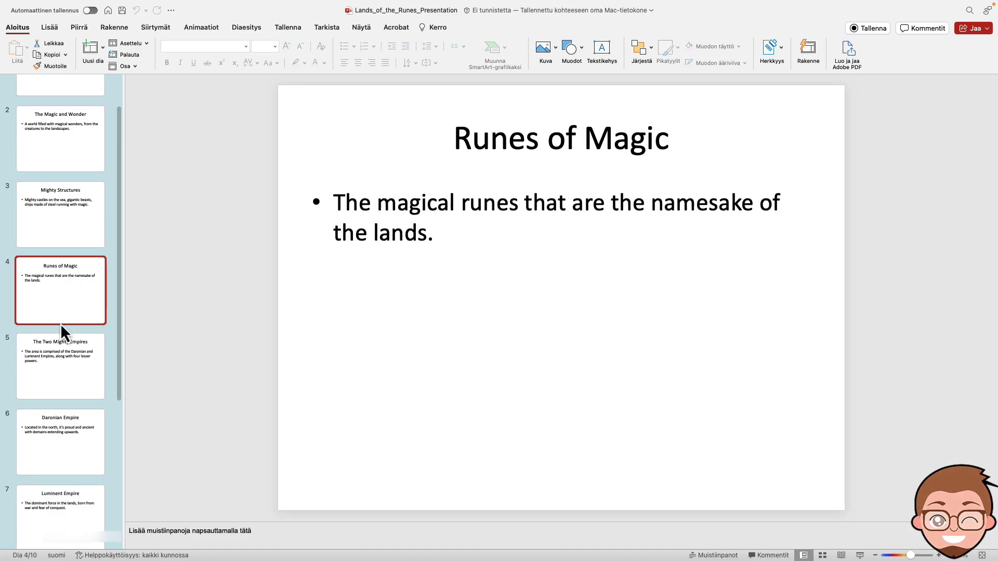
{"action": "left_click", "coordinate": [58, 367]}
{"action": "left_click", "coordinate": [50, 444]}
{"action": "scroll", "coordinate": [59, 462], "scroll_direction": "down", "scroll_amount": 3}
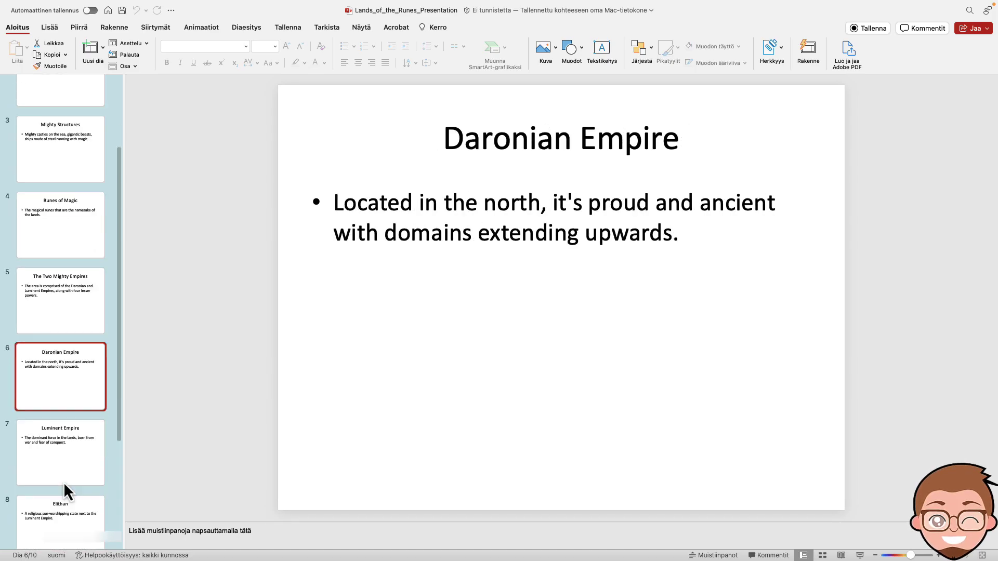
{"action": "left_click", "coordinate": [65, 460]}
{"action": "scroll", "coordinate": [65, 467], "scroll_direction": "down", "scroll_amount": 5}
{"action": "left_click", "coordinate": [66, 442]}
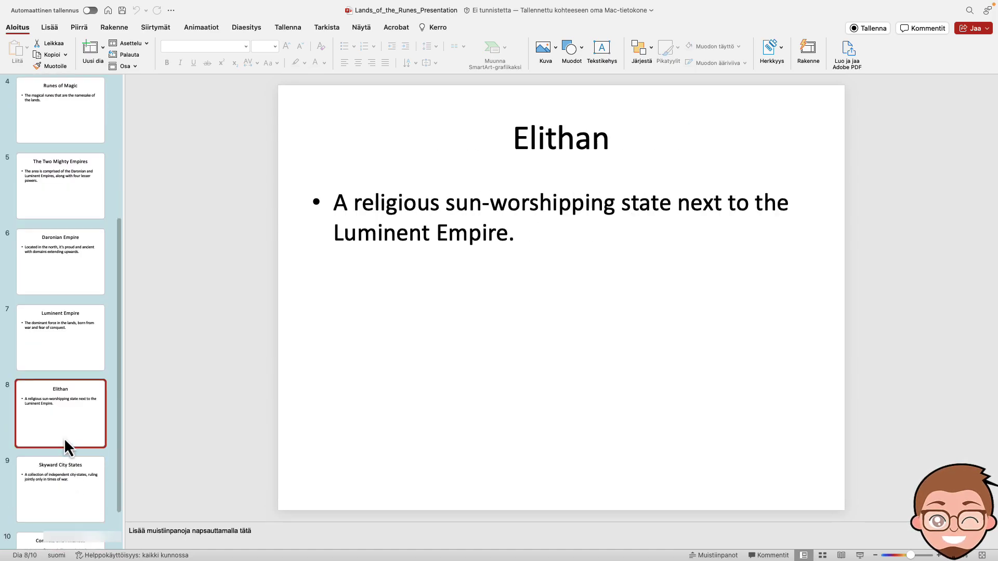
{"action": "left_click", "coordinate": [67, 473]}
{"action": "scroll", "coordinate": [68, 472], "scroll_direction": "down", "scroll_amount": 2}
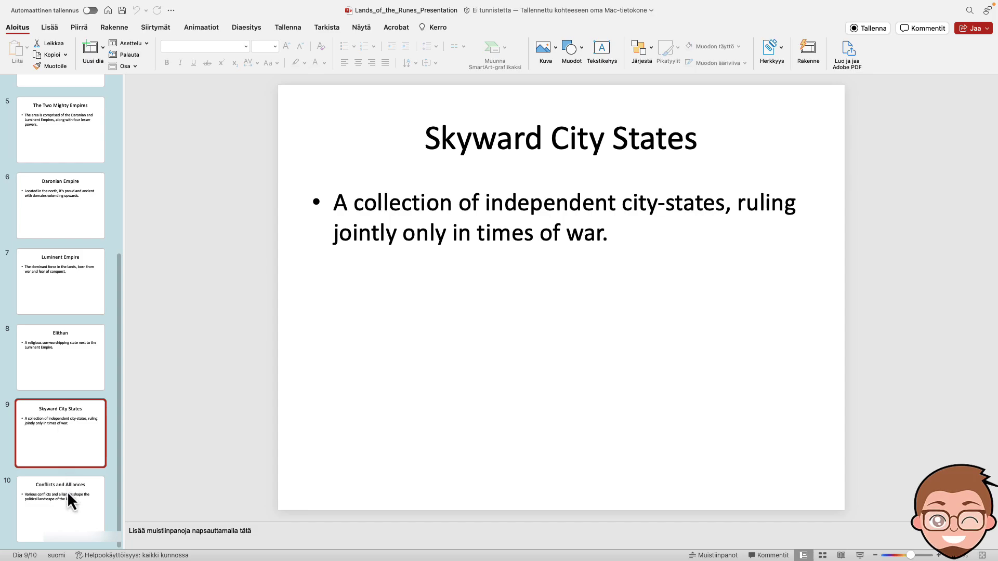
{"action": "left_click", "coordinate": [67, 491]}
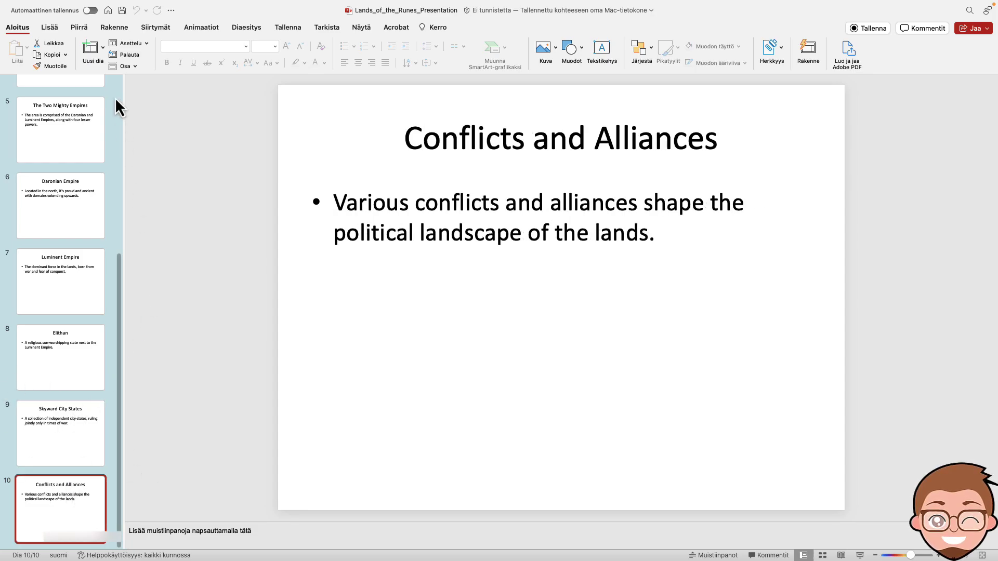
Step: Apply the dark green theme, set the slide size to Laajakuva (16:9), then try the red theme
{"action": "left_click", "coordinate": [121, 29]}
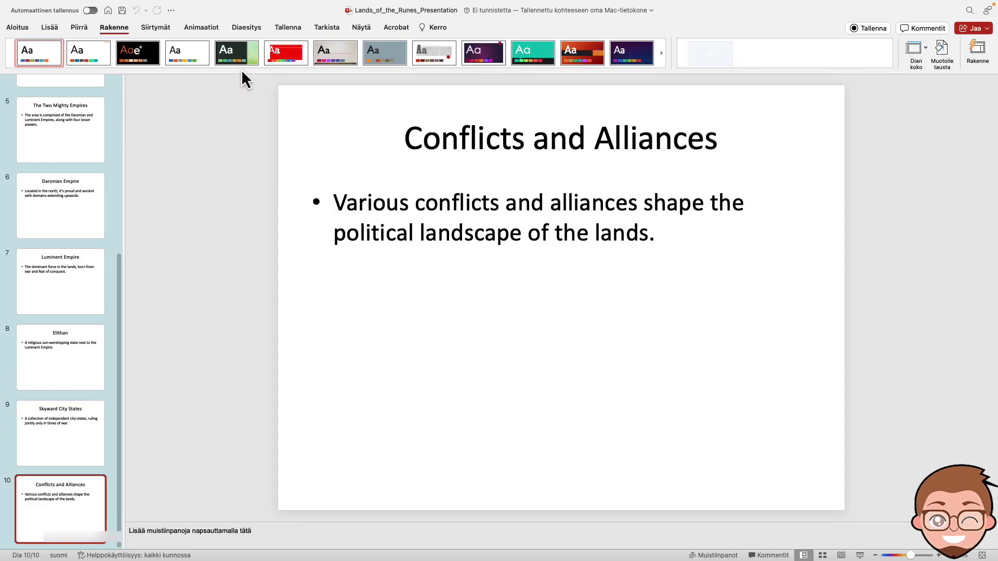
{"action": "left_click", "coordinate": [238, 54]}
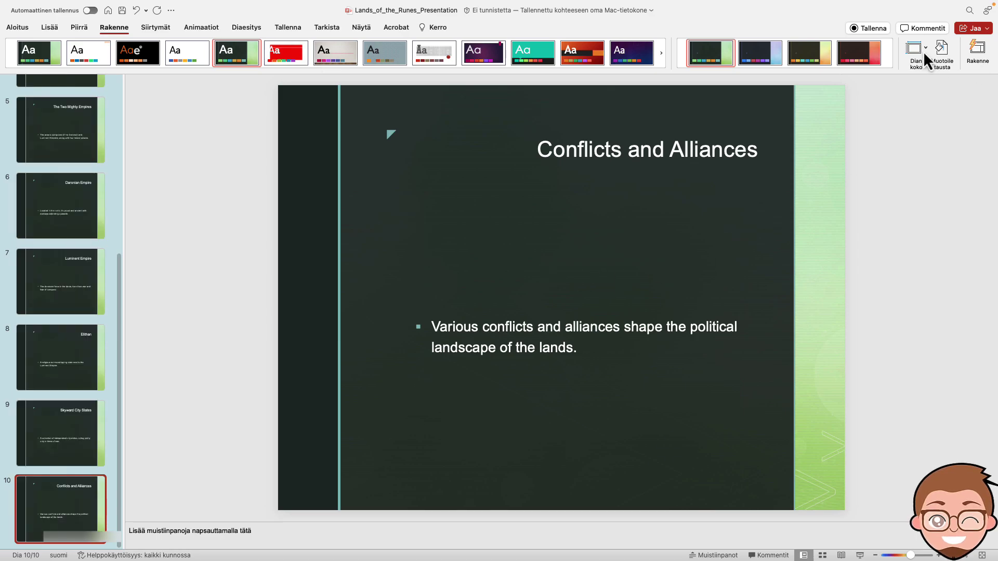
{"action": "left_click", "coordinate": [921, 49]}
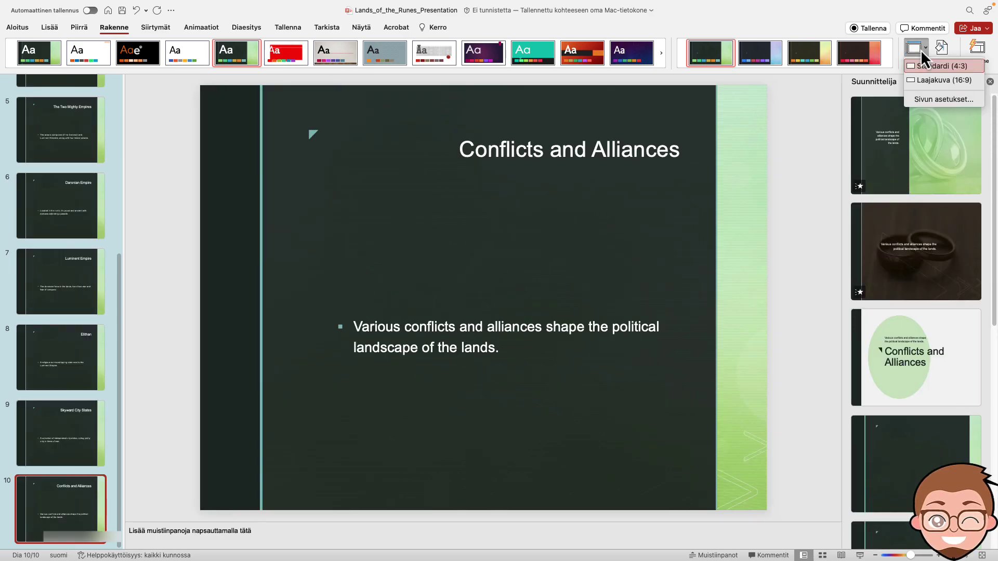
{"action": "left_click", "coordinate": [927, 81]}
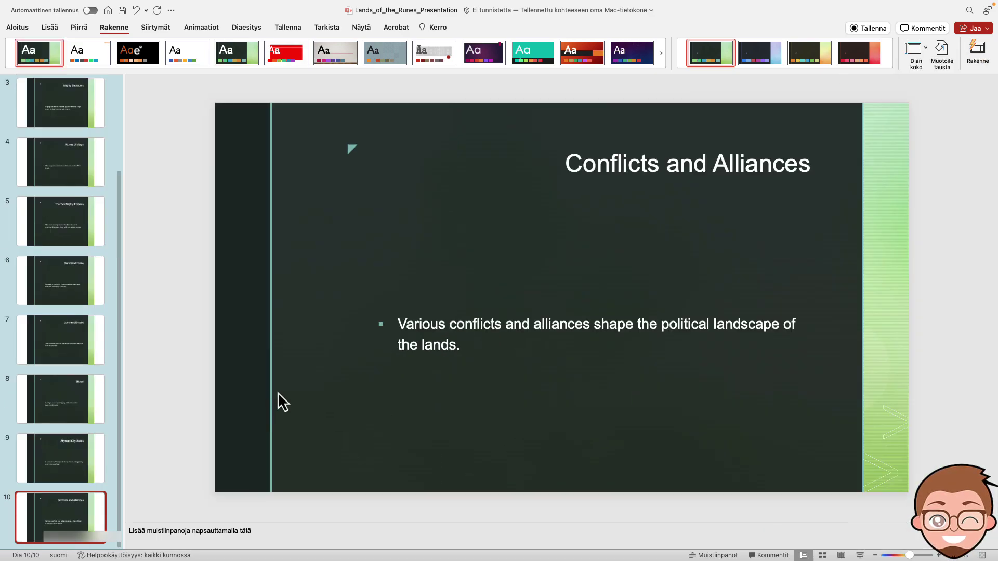
{"action": "left_click", "coordinate": [294, 60]}
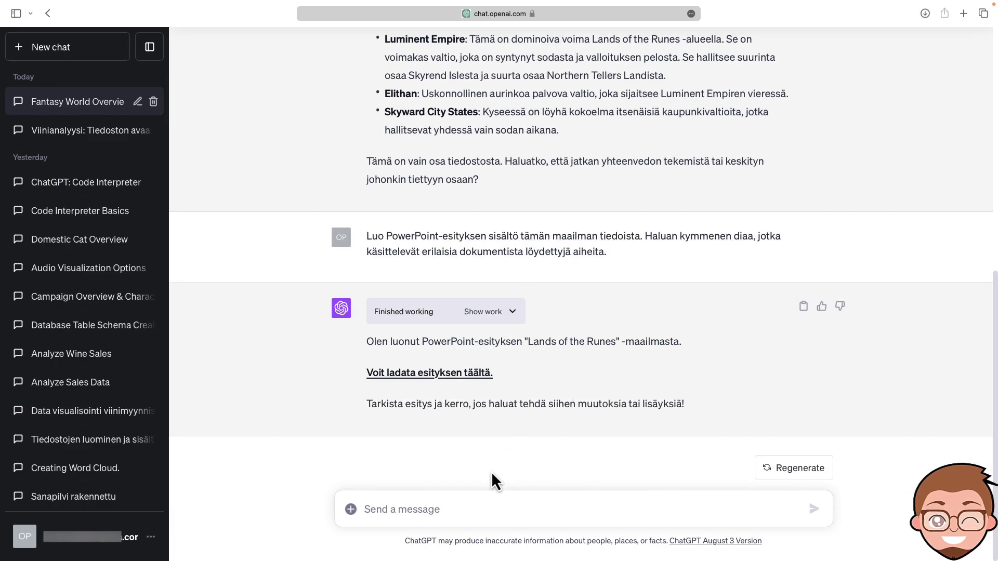
Step: Send 'Tee sanapilvi dokumentin yleisimmistä sanoista. Ohita täytesanat.' to request the word cloud
{"action": "left_click", "coordinate": [451, 512]}
{"action": "type", "text": "Tee sanapilvi dokumentin yleisimmistä sanoista. Ohita täytesanat."}
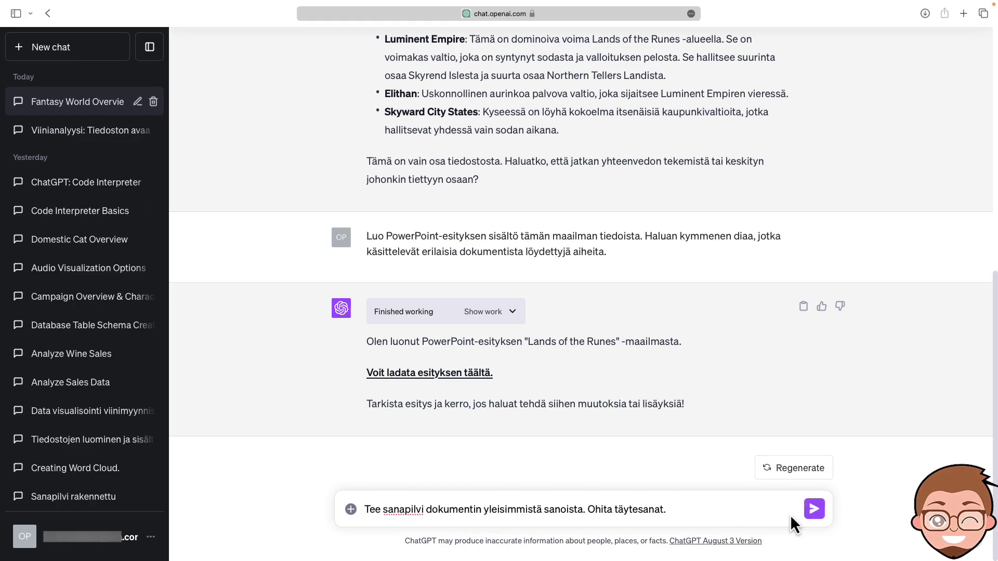
{"action": "left_click", "coordinate": [814, 511]}
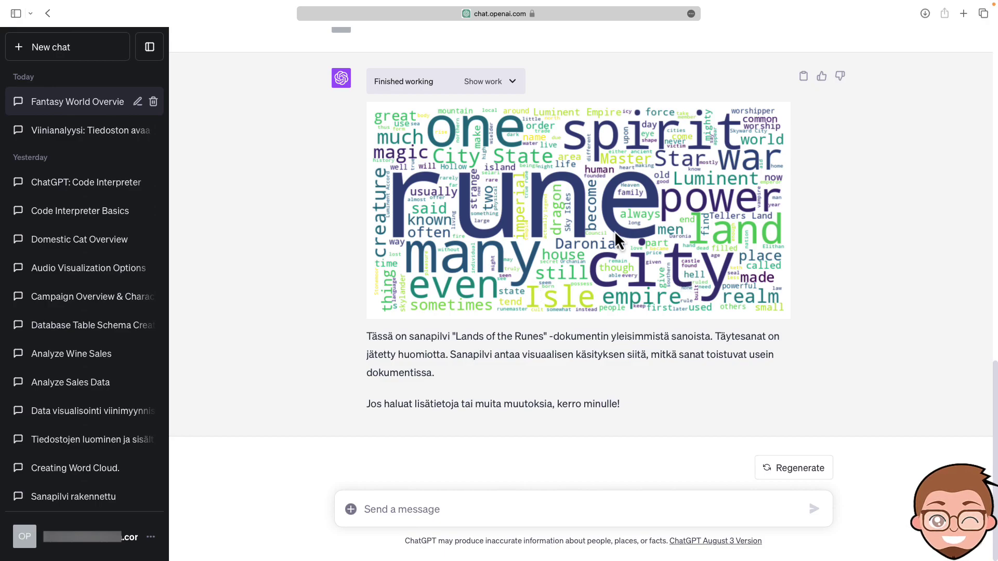
Step: Save the word cloud image with 'Tallenna kuva kansioon Lataukset'
{"action": "right_click", "coordinate": [565, 155]}
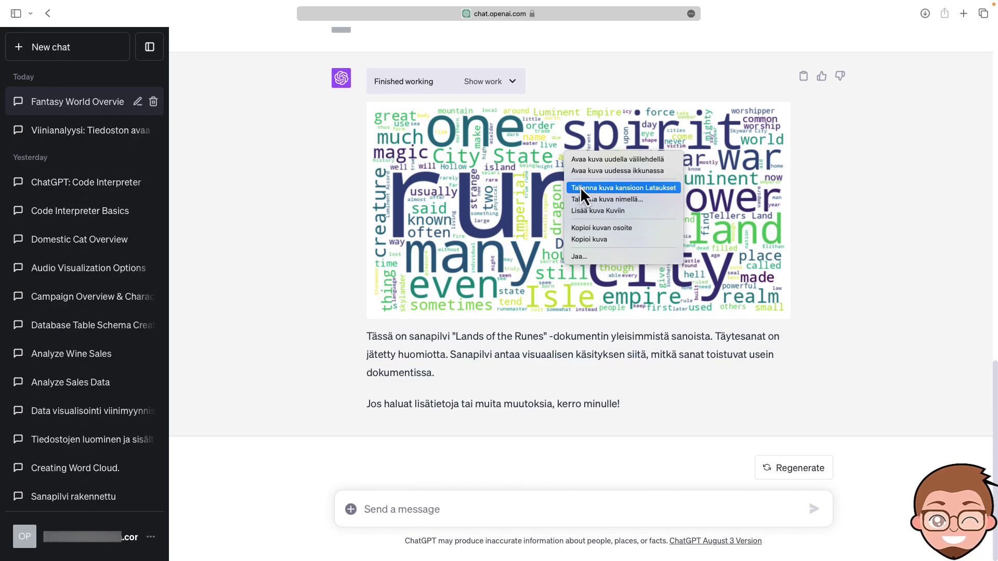
{"action": "left_click", "coordinate": [581, 188]}
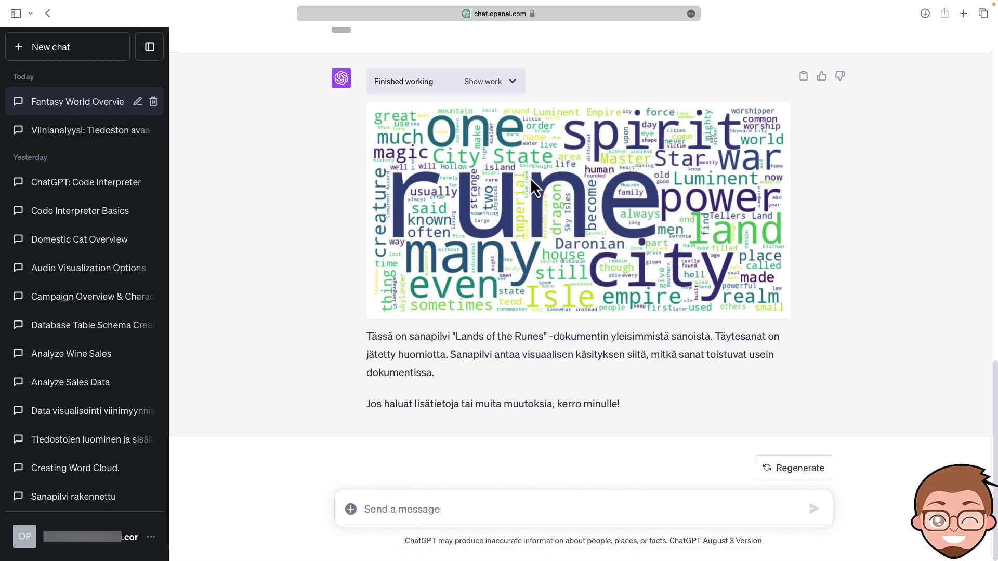